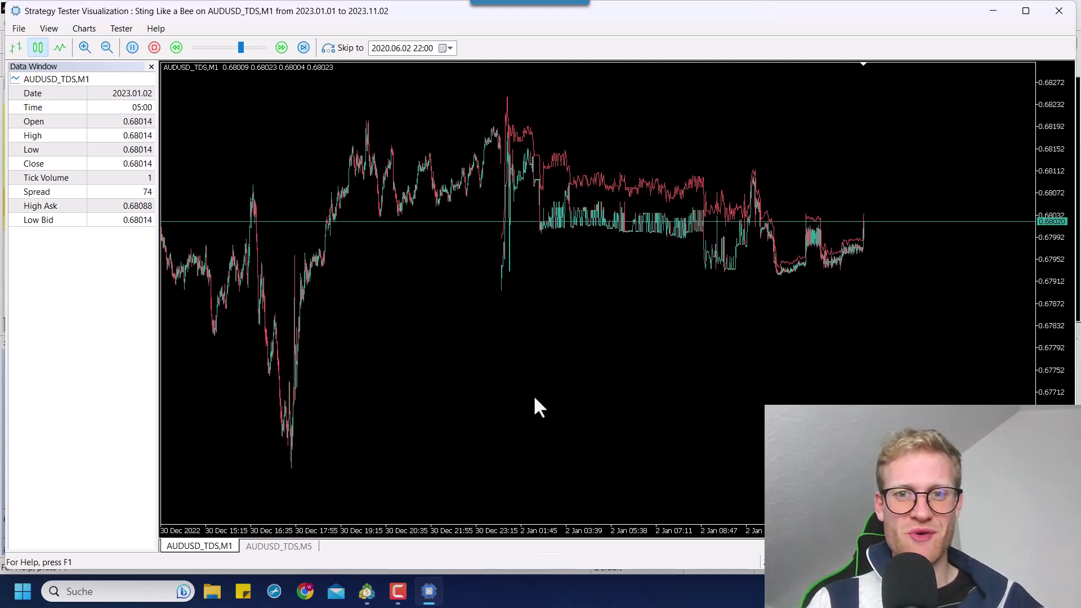
# Slow the replay speed of the Sting Like a Bee AUDUSD_TDS M1 visualization
pyautogui.click(228, 48)
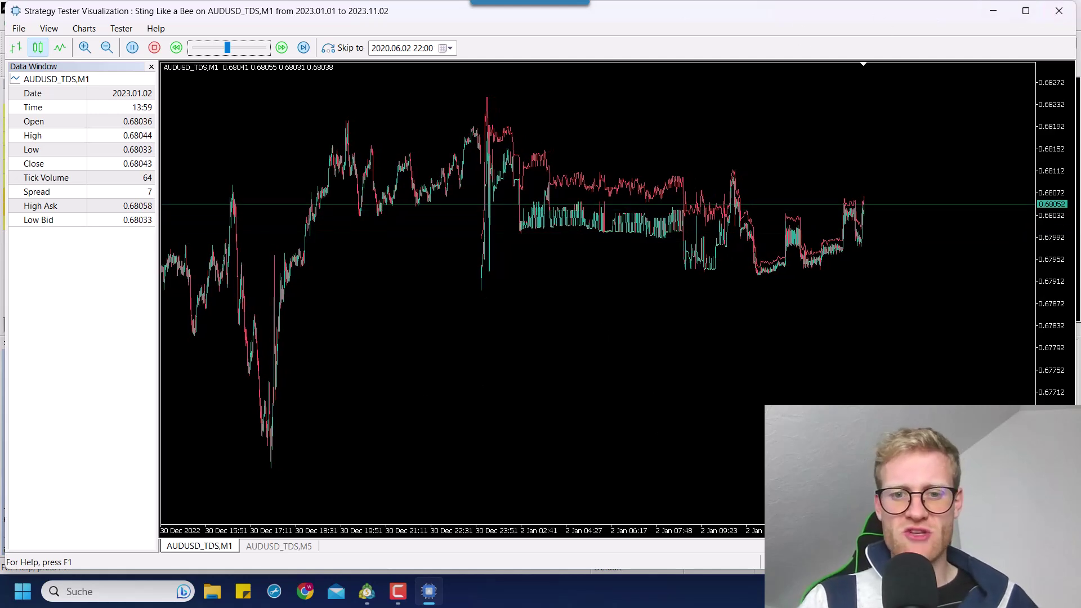
# Close the tester visualization and hide the tick volume bars on the USDJPY chart
pyautogui.click(1057, 12)
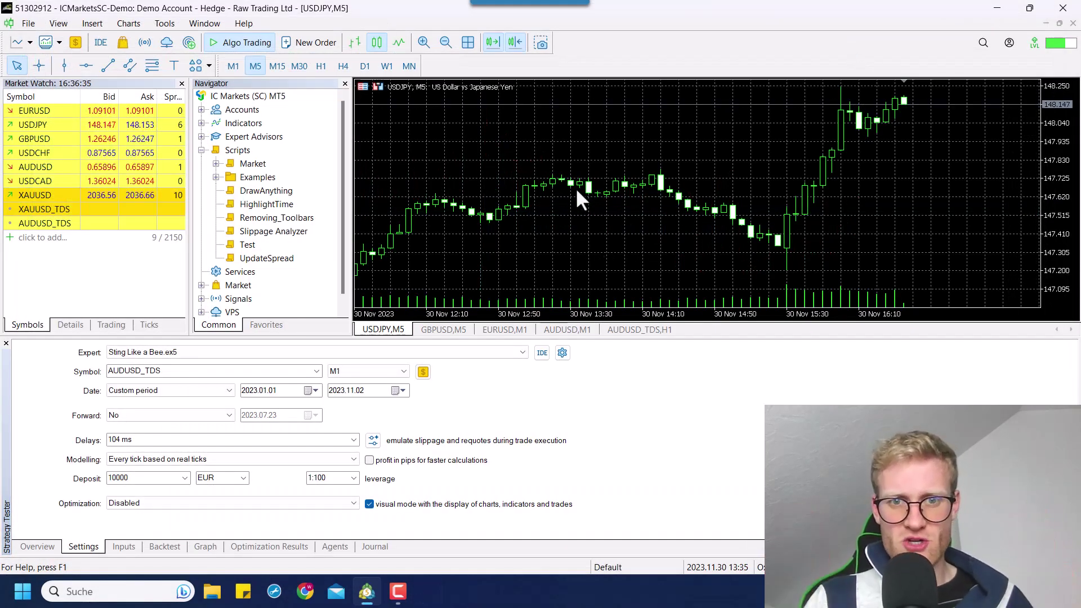
pyautogui.rightClick(506, 158)
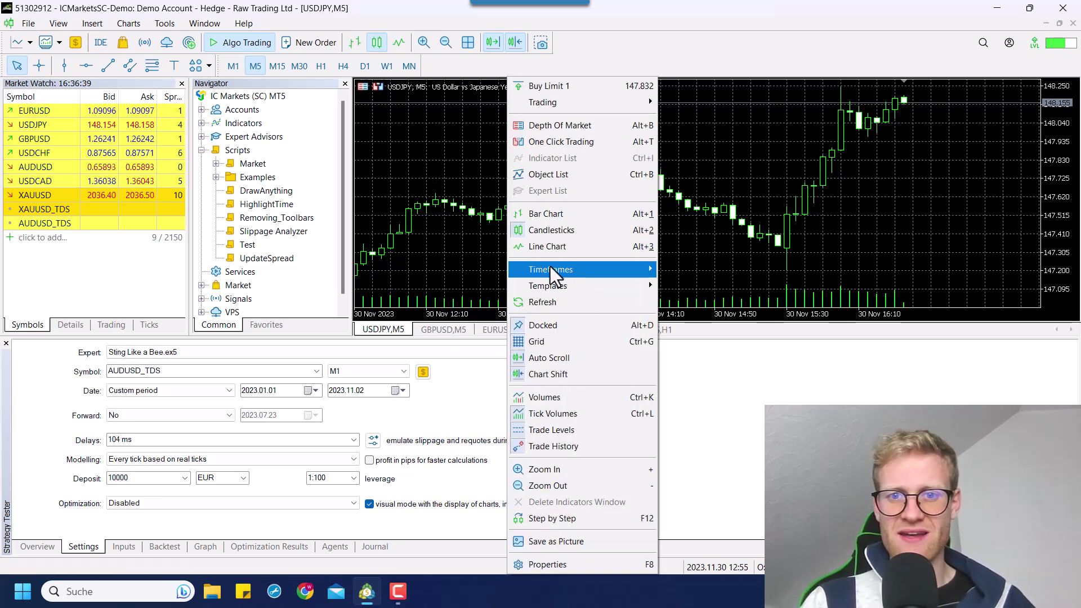
pyautogui.click(559, 414)
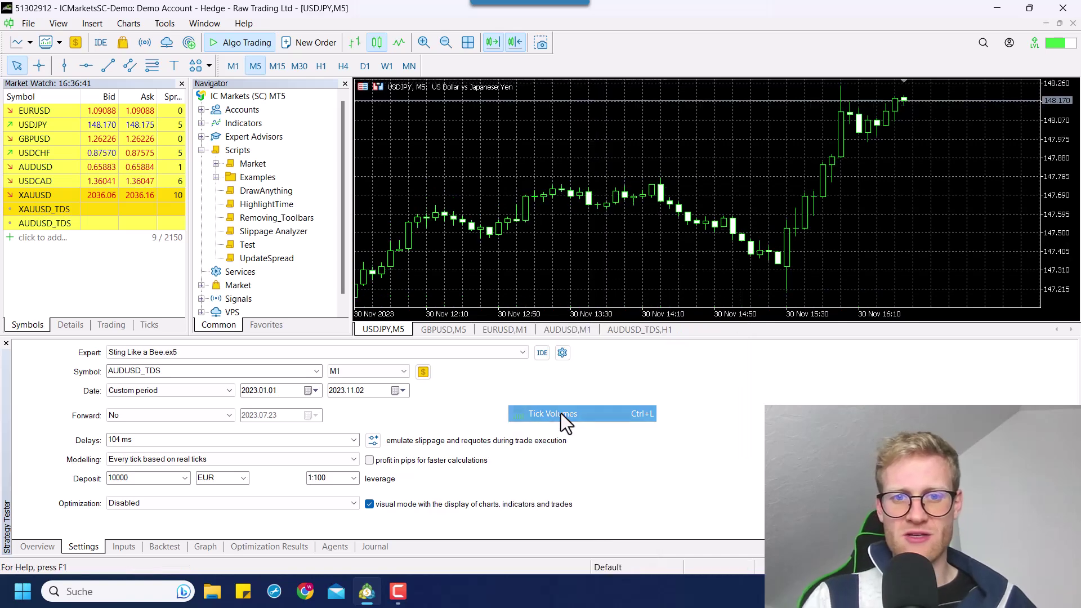
pyautogui.rightClick(524, 157)
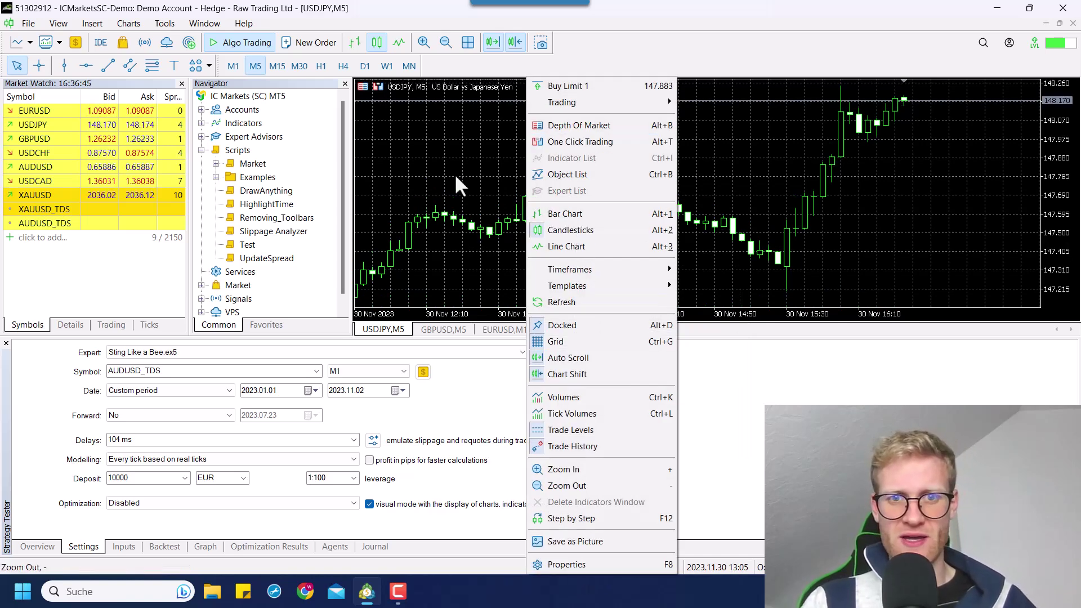
pyautogui.rightClick(449, 158)
# Give the USDJPY,M5 chart the Color on White scheme and turn on the ask price line
pyautogui.click(506, 565)
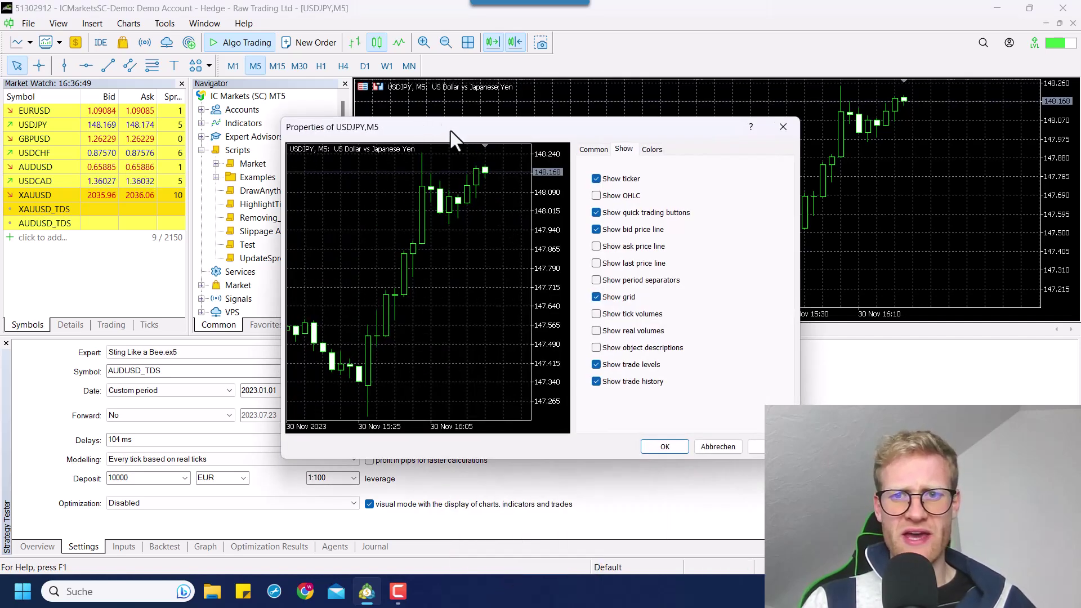
pyautogui.moveTo(451, 135); pyautogui.dragTo(435, 122)
pyautogui.click(584, 138)
pyautogui.click(641, 135)
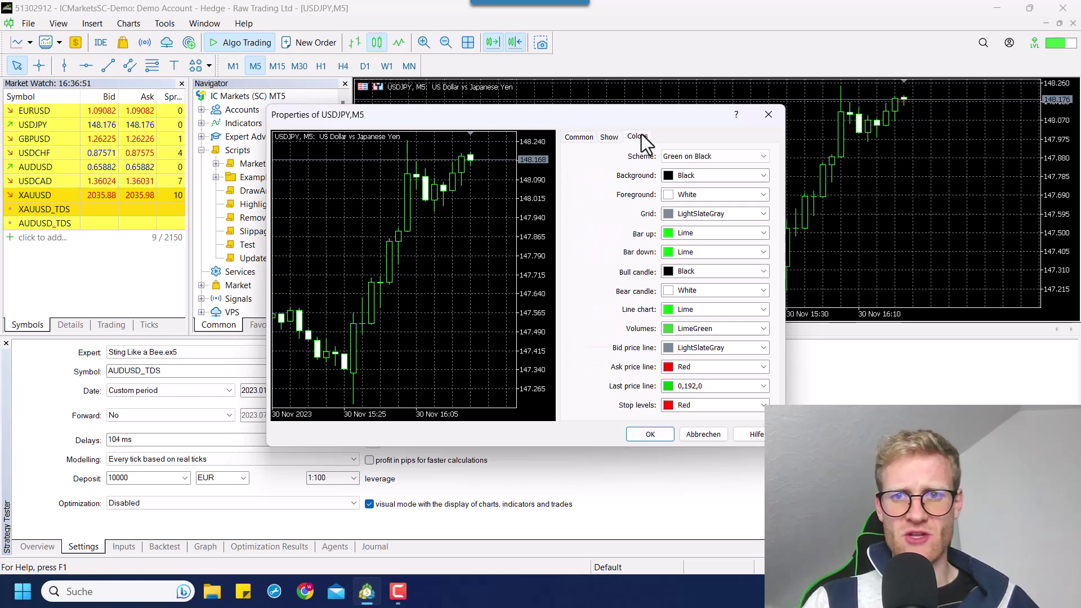
pyautogui.click(762, 155)
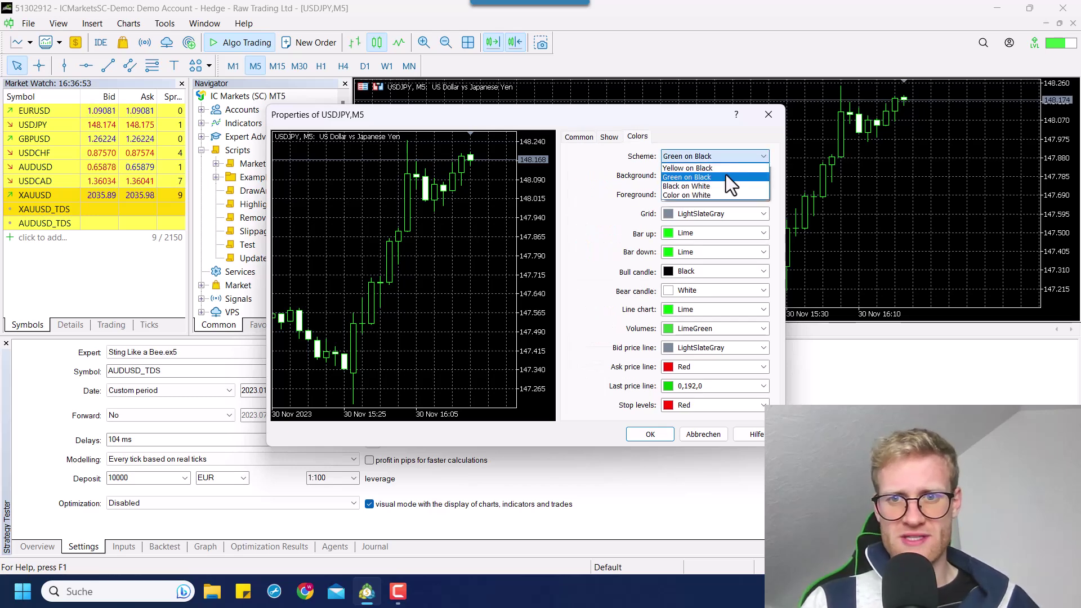
pyautogui.click(699, 195)
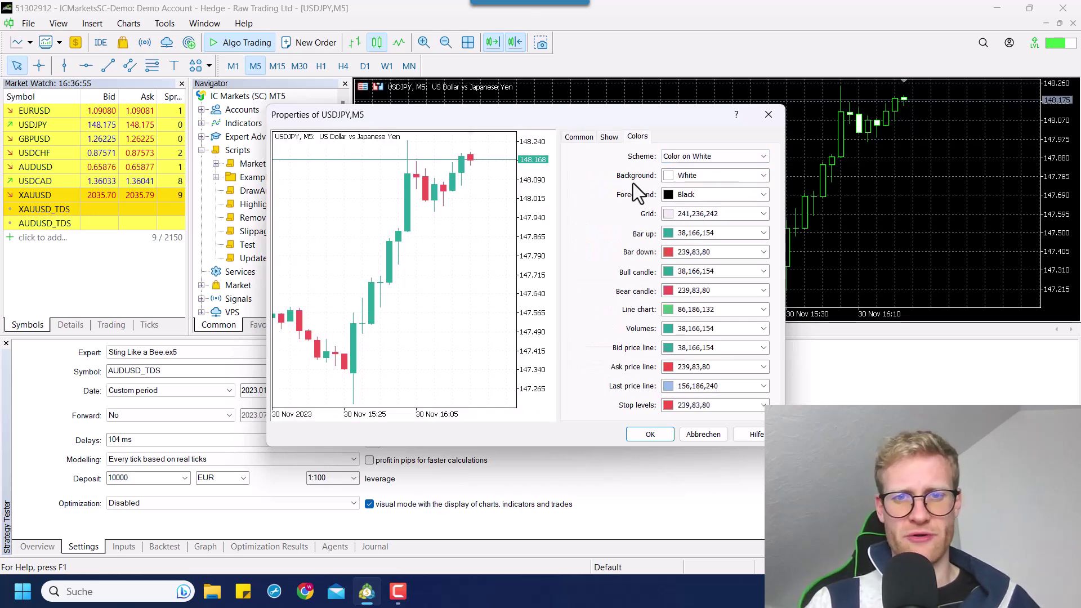
pyautogui.click(605, 137)
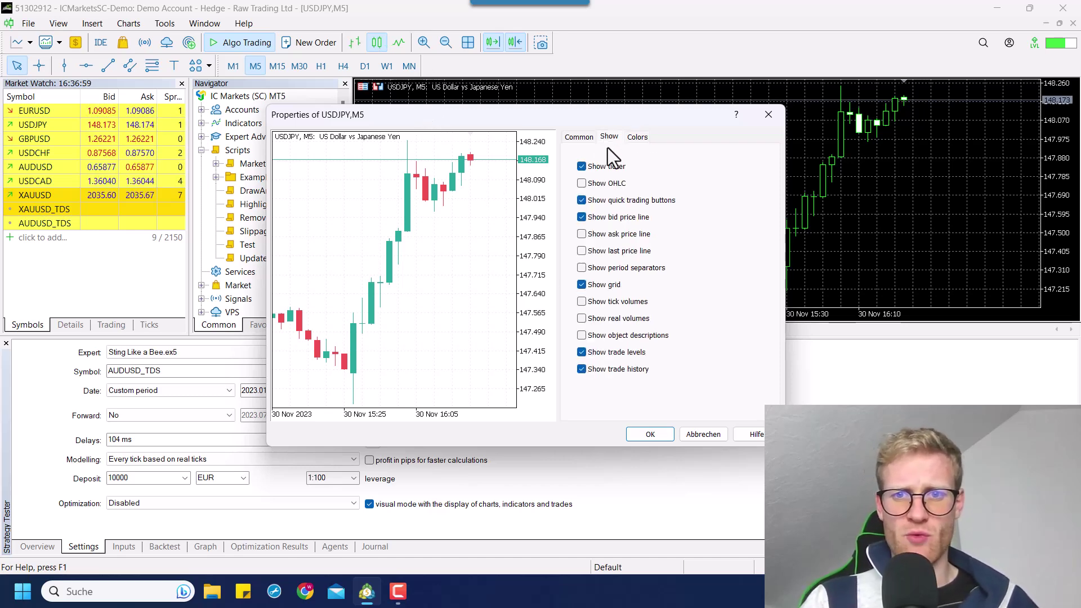
pyautogui.click(630, 237)
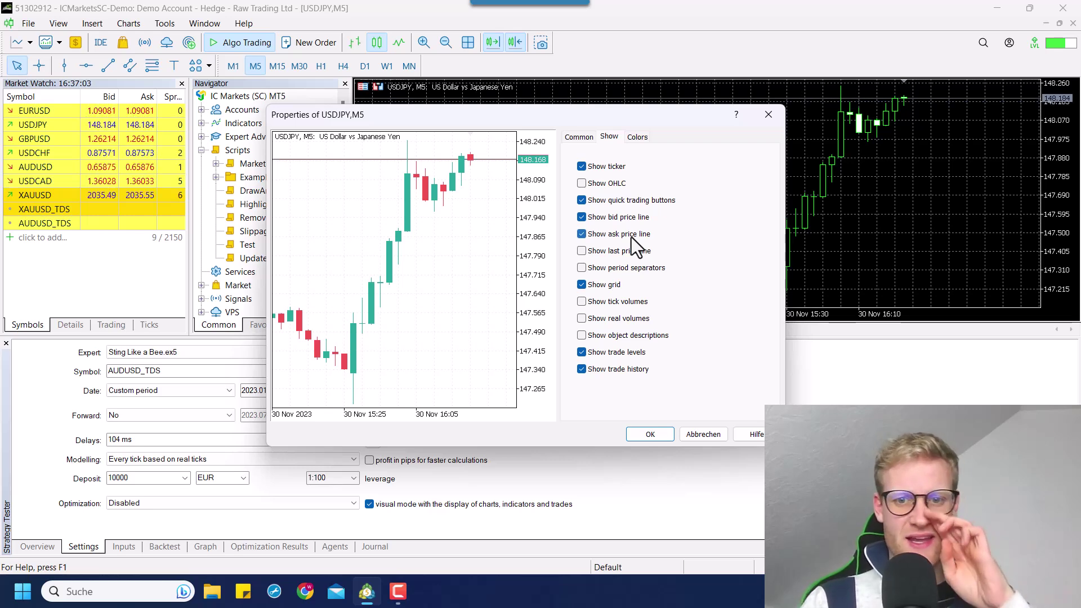
pyautogui.click(581, 137)
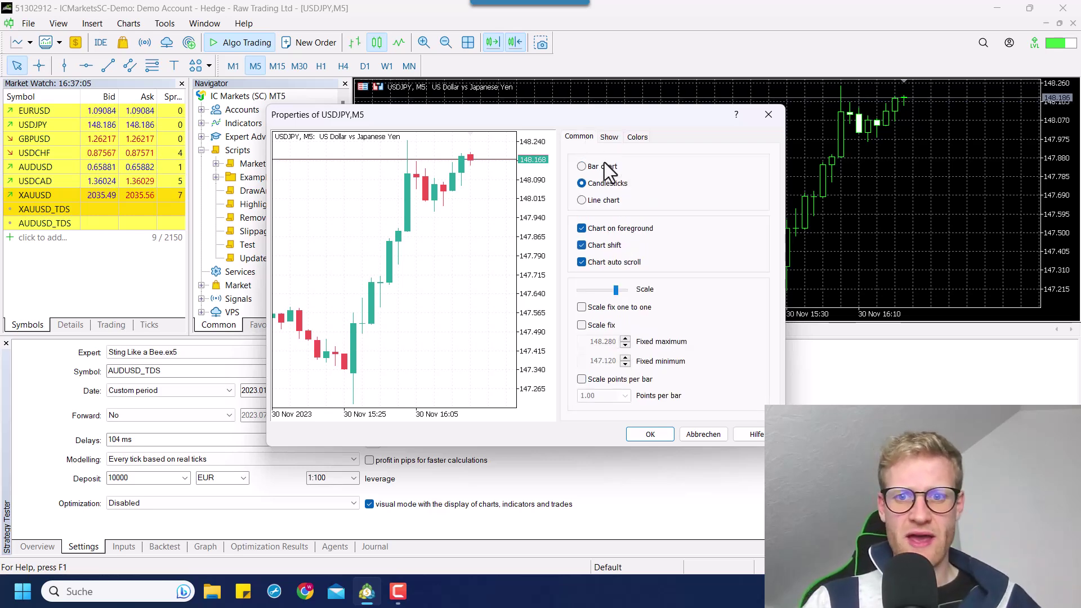
# Apply the new Color on White chart properties to the USDJPY chart
pyautogui.click(657, 434)
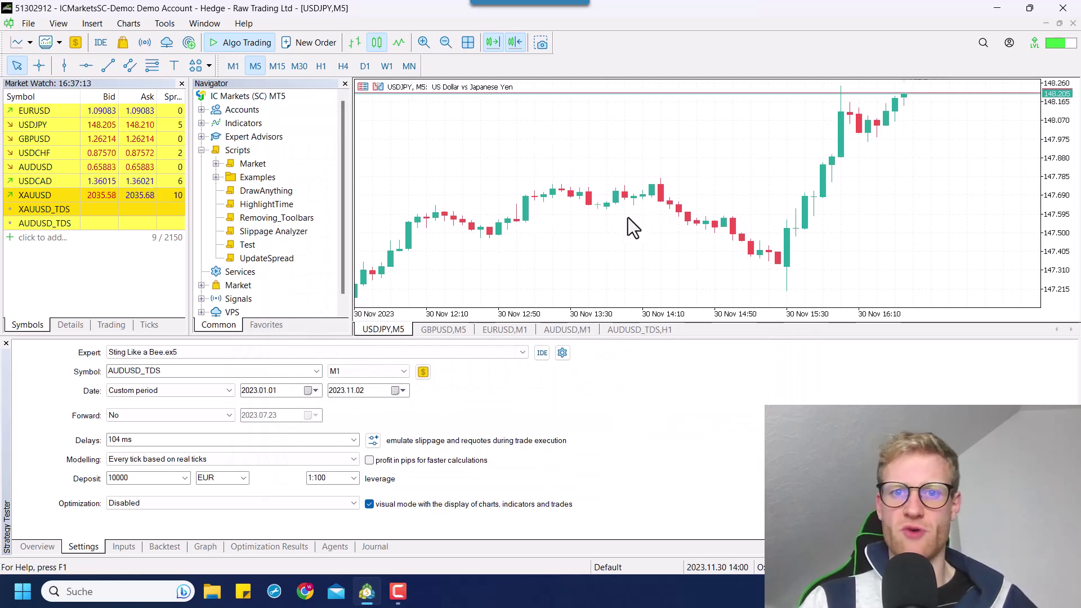
pyautogui.rightClick(570, 136)
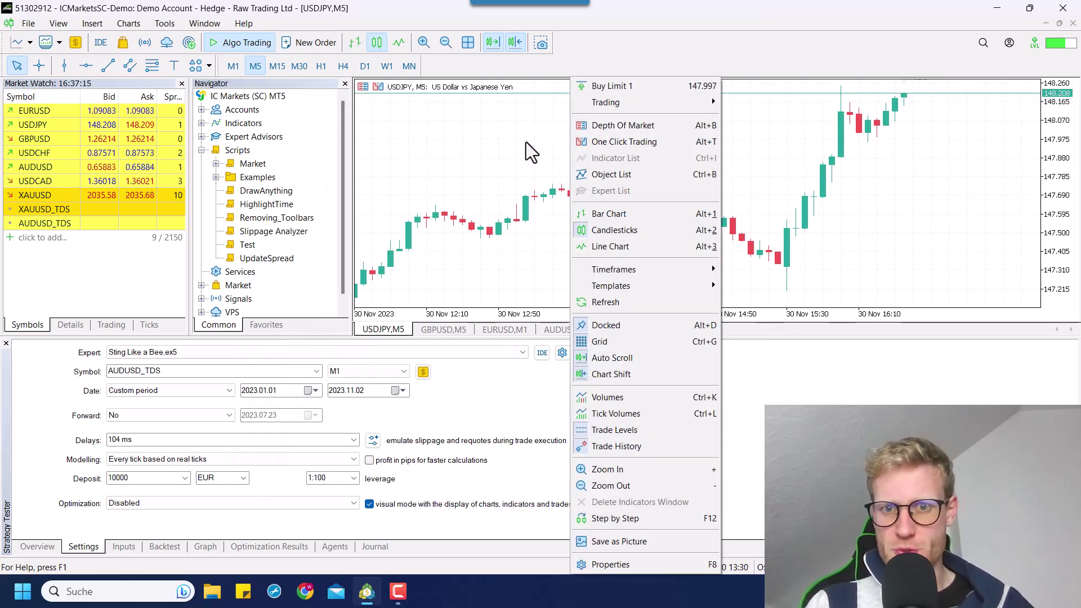
pyautogui.click(510, 137)
# Save the chart setup as template tester.tpl, overwriting the existing file
pyautogui.rightClick(556, 151)
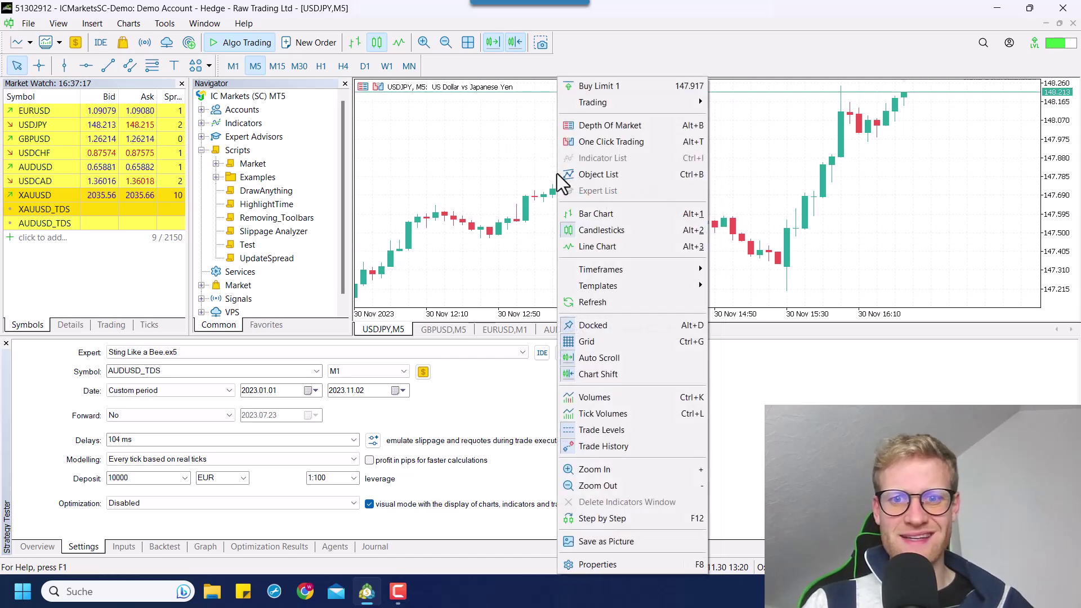
pyautogui.moveTo(613, 286)
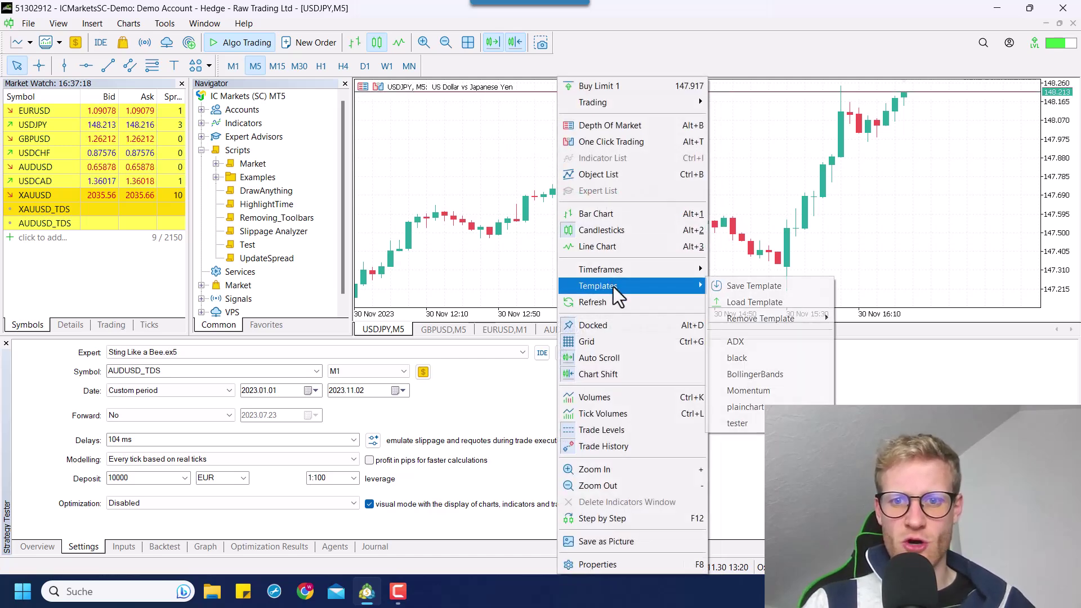
pyautogui.click(748, 286)
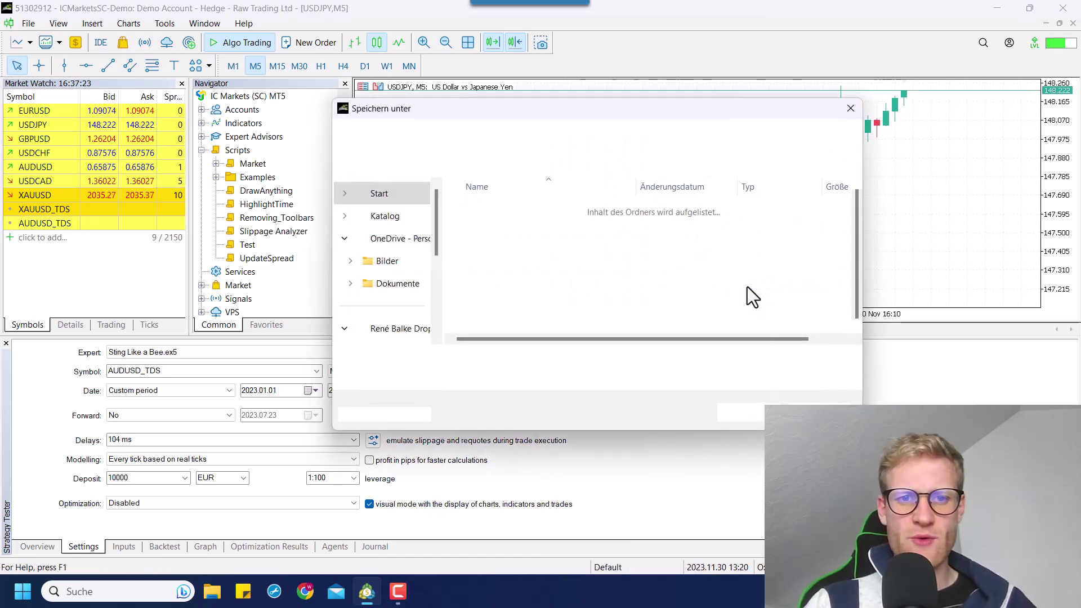
pyautogui.doubleClick(490, 359)
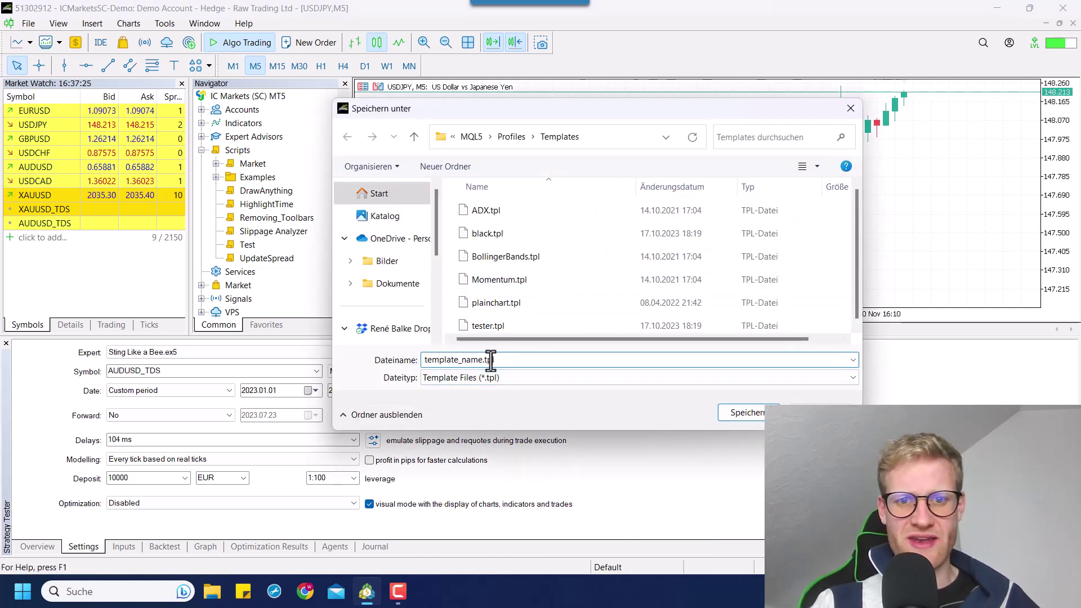
pyautogui.write('test')
pyautogui.press('BackSpace')
pyautogui.press('BackSpace')
pyautogui.press('BackSpace')
pyautogui.press('BackSpace')
pyautogui.press('BackSpace')
pyautogui.press('BackSpace')
pyautogui.press('BackSpace')
pyautogui.press('BackSpace')
pyautogui.press('BackSpace')
pyautogui.press('BackSpace')
pyautogui.press('BackSpace')
pyautogui.press('BackSpace')
pyautogui.press('BackSpace')
pyautogui.press('BackSpace')
pyautogui.press('BackSpace')
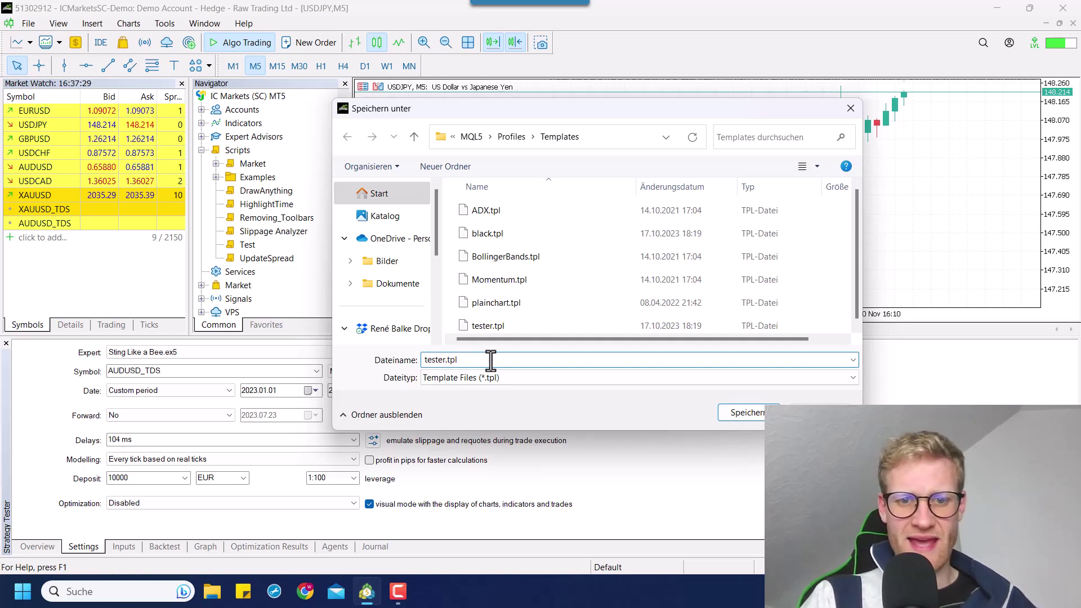
pyautogui.doubleClick(427, 359)
pyautogui.click(446, 361)
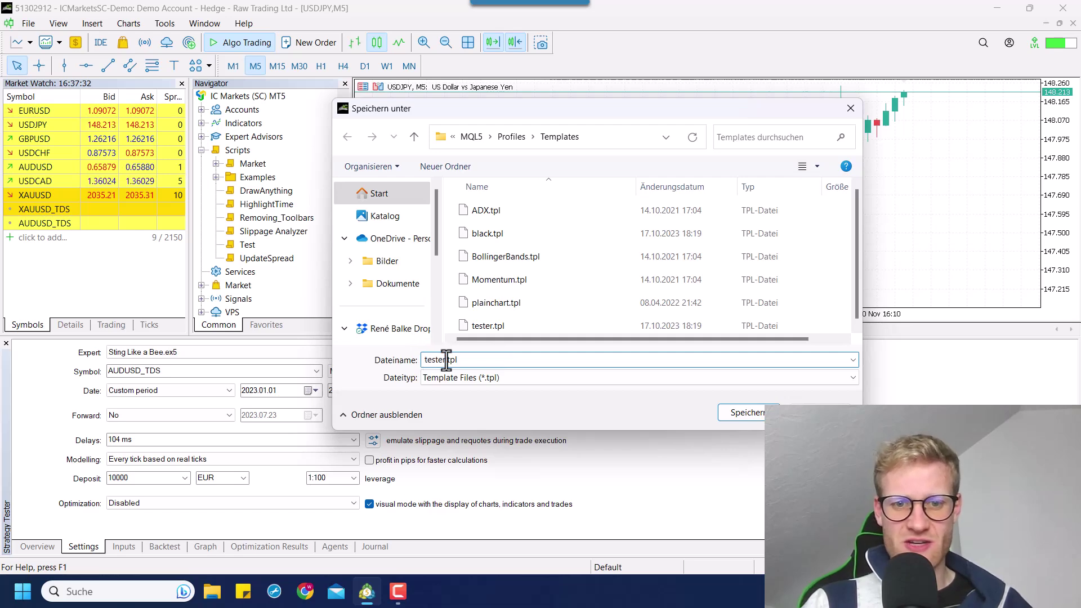
pyautogui.click(748, 414)
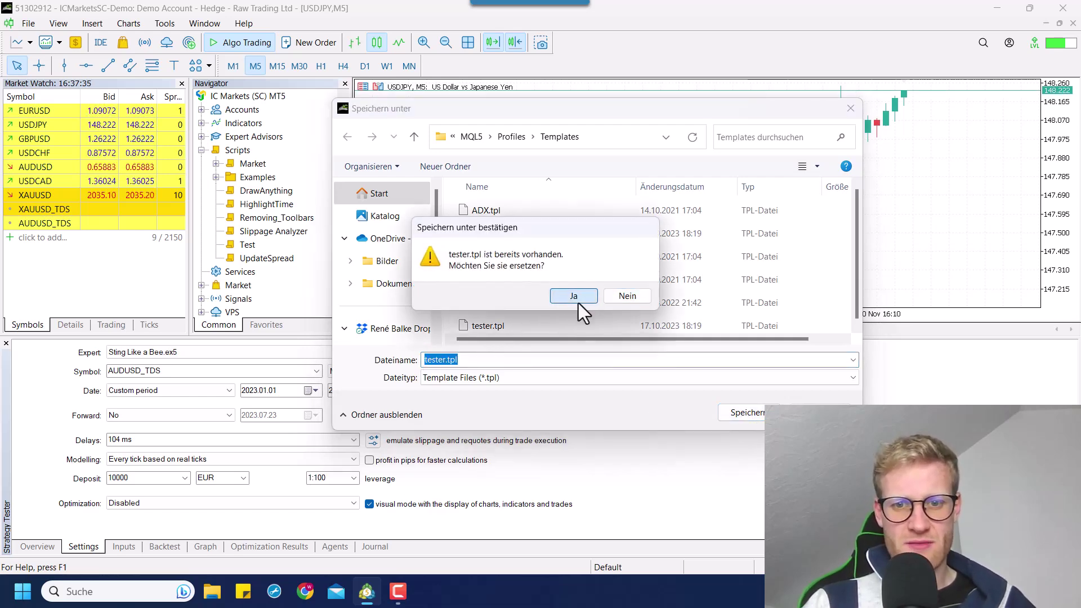
pyautogui.click(578, 302)
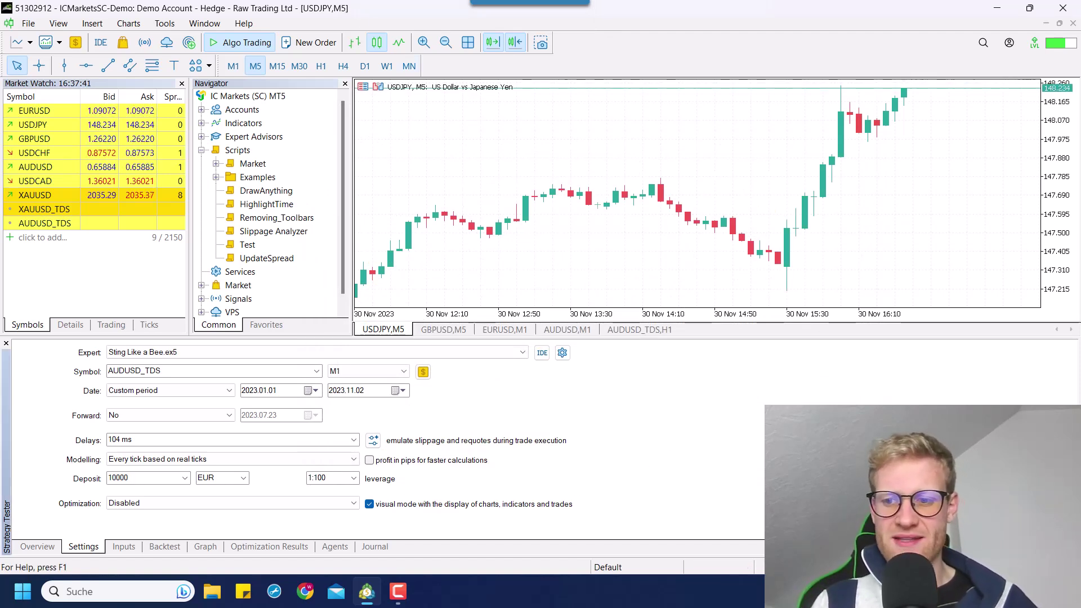
# Start the visual backtest, zoom out, compress the price scale and tune replay speed
pyautogui.click(1035, 524)
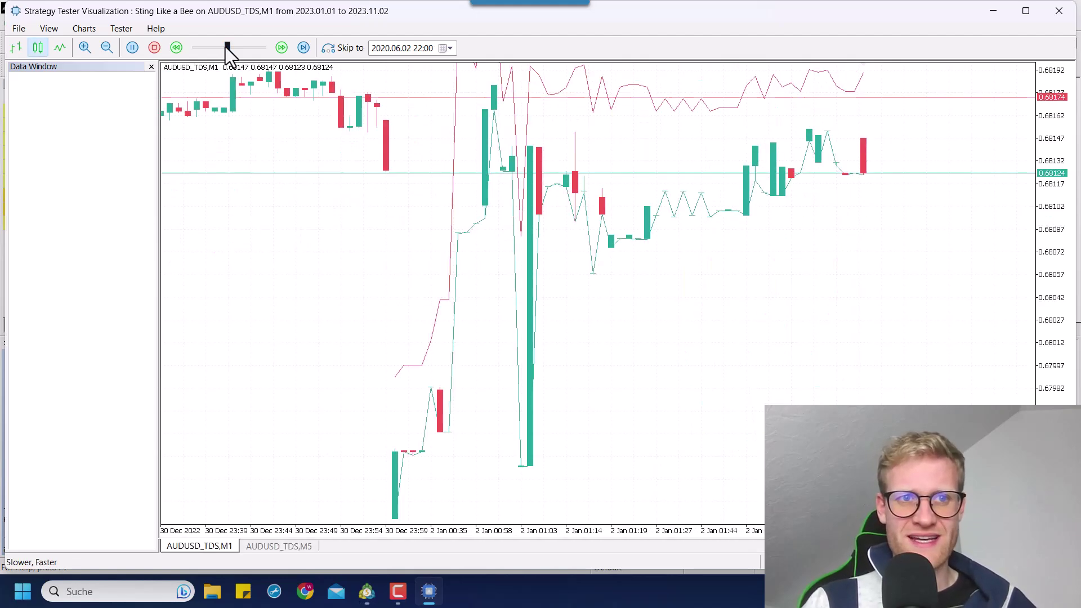
pyautogui.moveTo(225, 46); pyautogui.dragTo(194, 49)
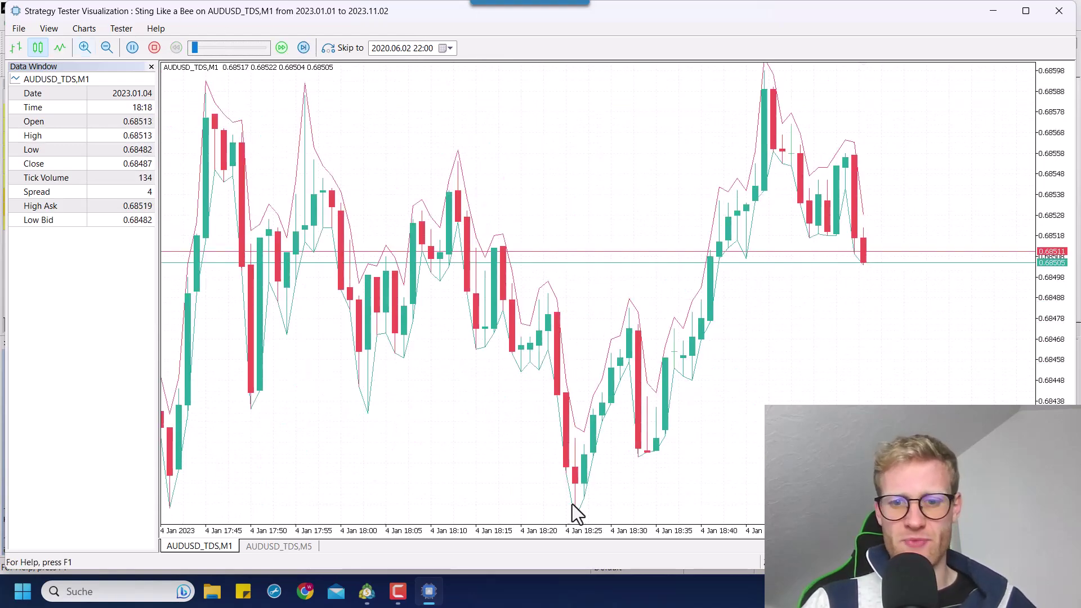
pyautogui.moveTo(651, 536); pyautogui.dragTo(607, 539)
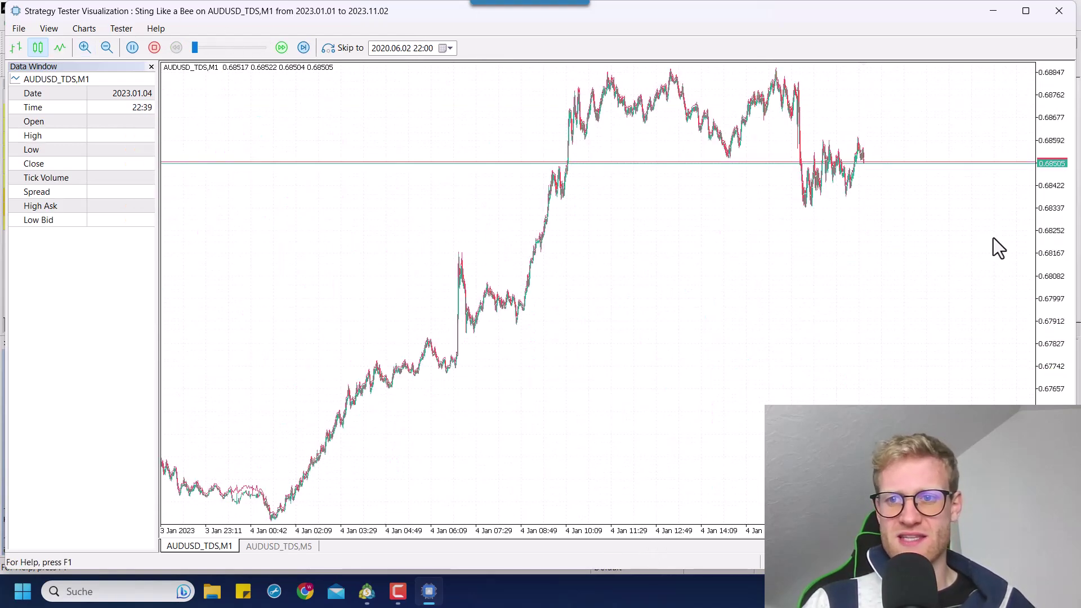
pyautogui.moveTo(1055, 242); pyautogui.dragTo(1060, 319)
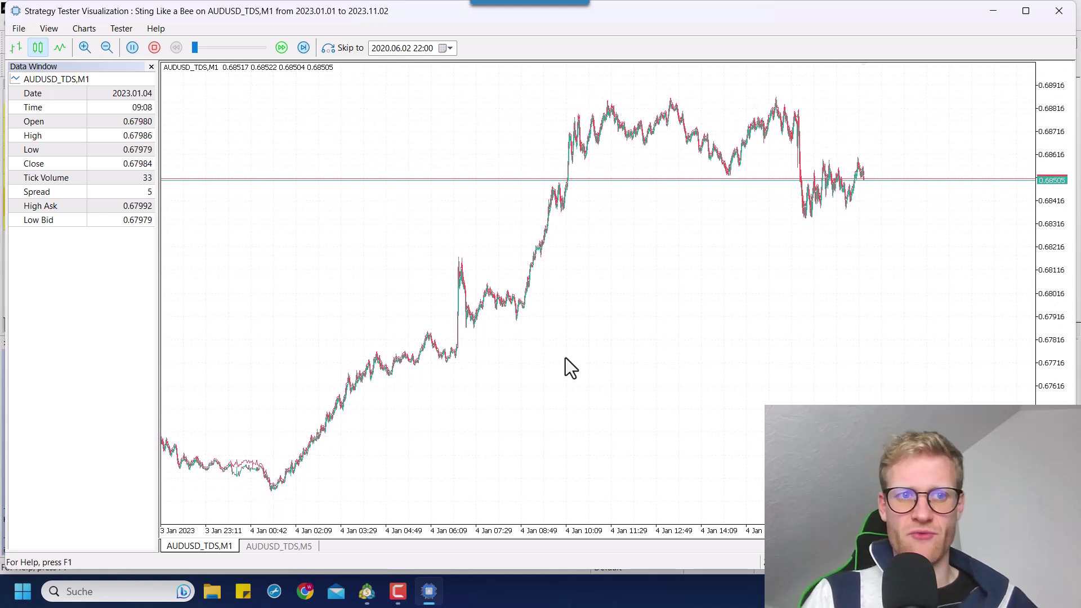
pyautogui.click(219, 48)
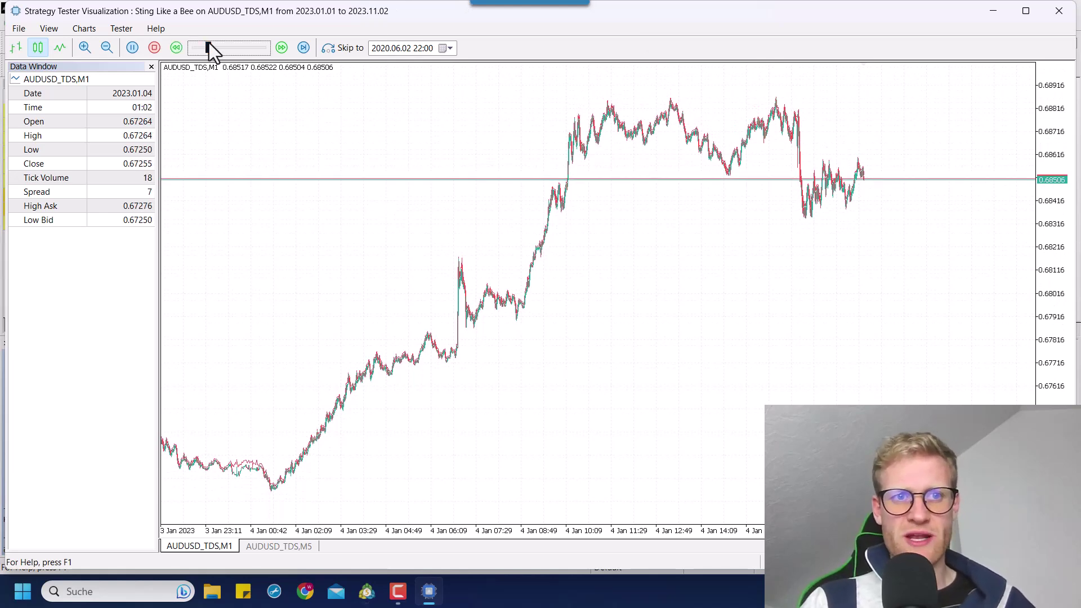
pyautogui.moveTo(208, 47); pyautogui.dragTo(218, 48)
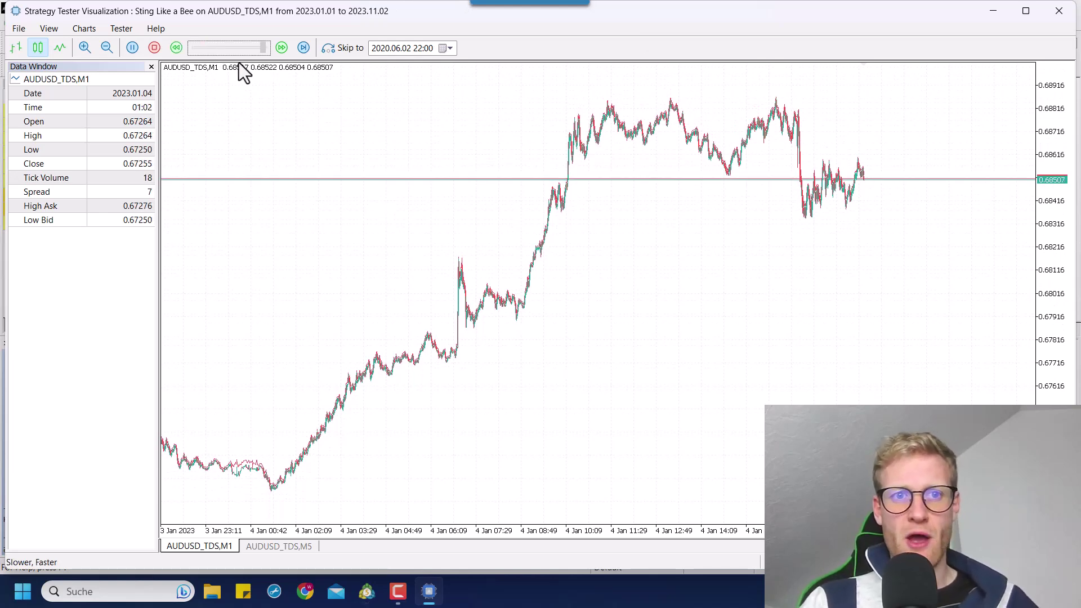
# Close the replay and add a 100-period Moving Average to the USDJPY M5 chart
pyautogui.click(1061, 11)
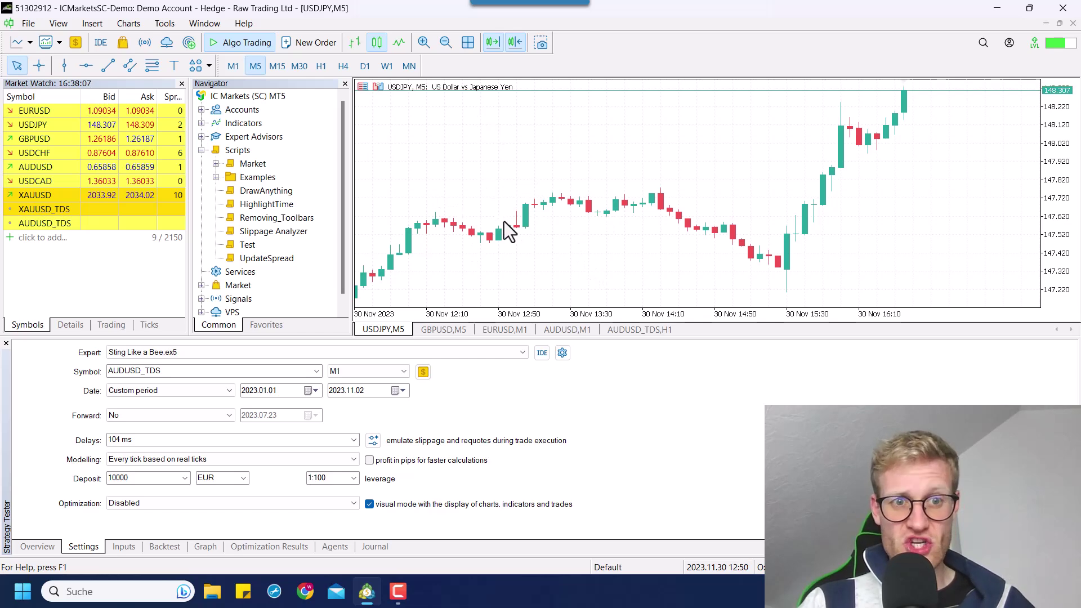
pyautogui.doubleClick(225, 124)
pyautogui.doubleClick(253, 109)
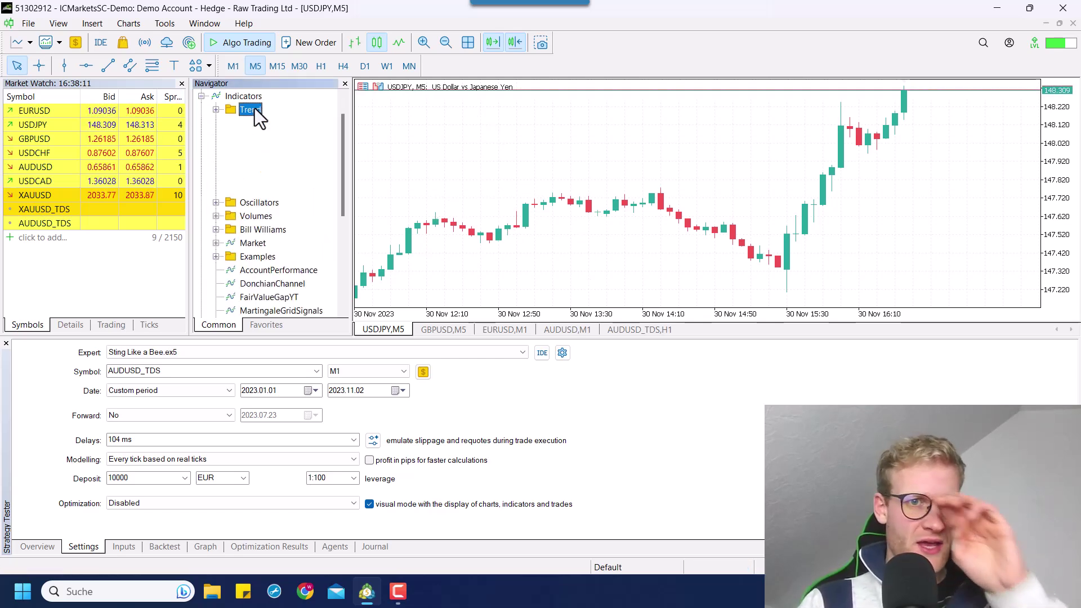
pyautogui.moveTo(296, 232); pyautogui.dragTo(572, 196)
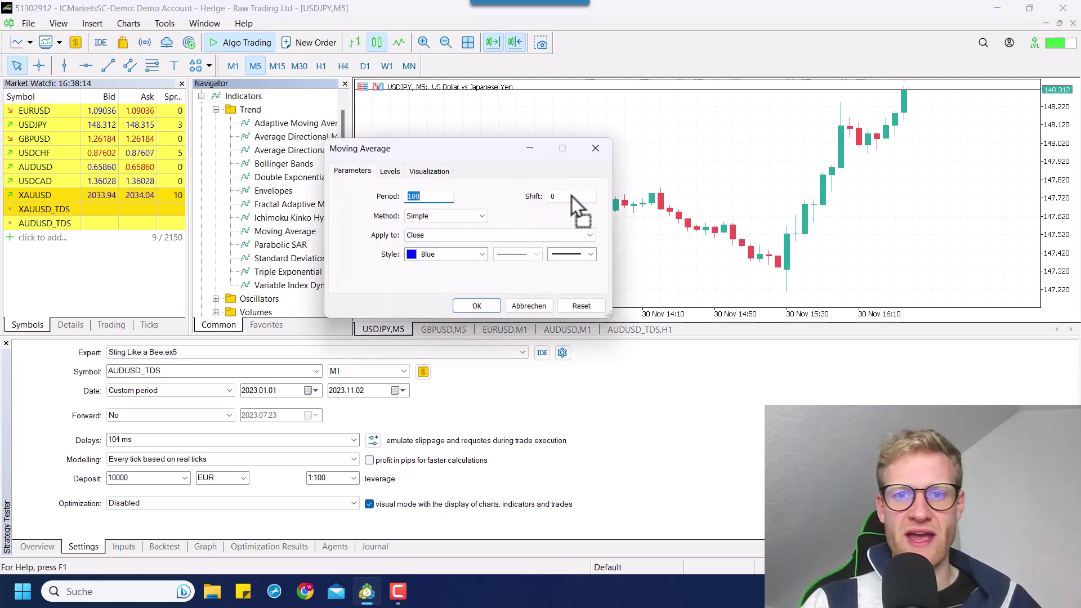
pyautogui.click(487, 309)
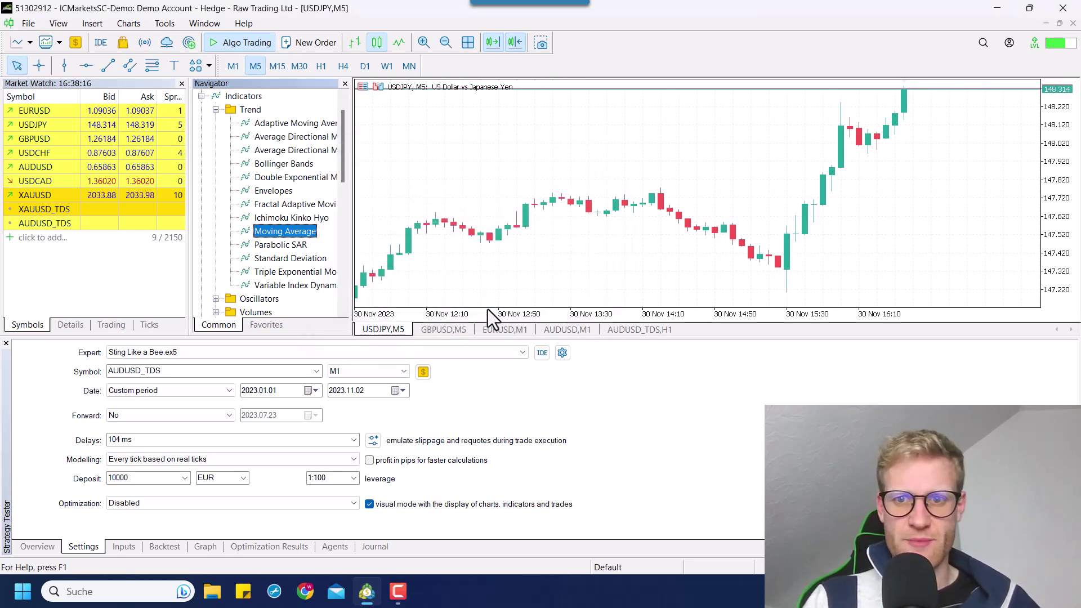
# Add a Relative Strength Index (14) subwindow to the USDJPY chart
pyautogui.click(286, 244)
pyautogui.scroll(-1, 281, 270)
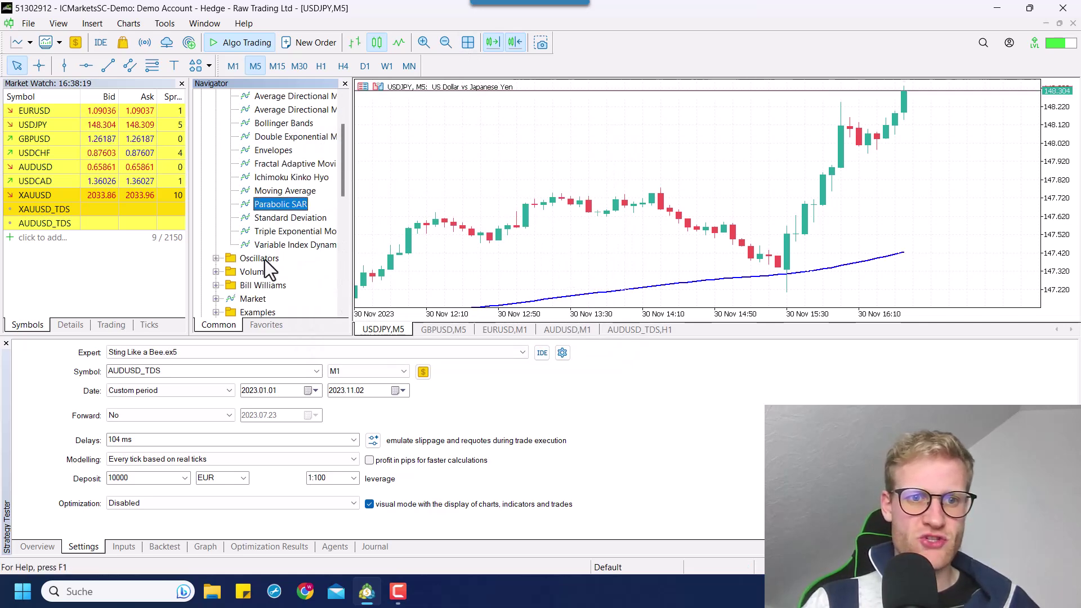
pyautogui.doubleClick(259, 259)
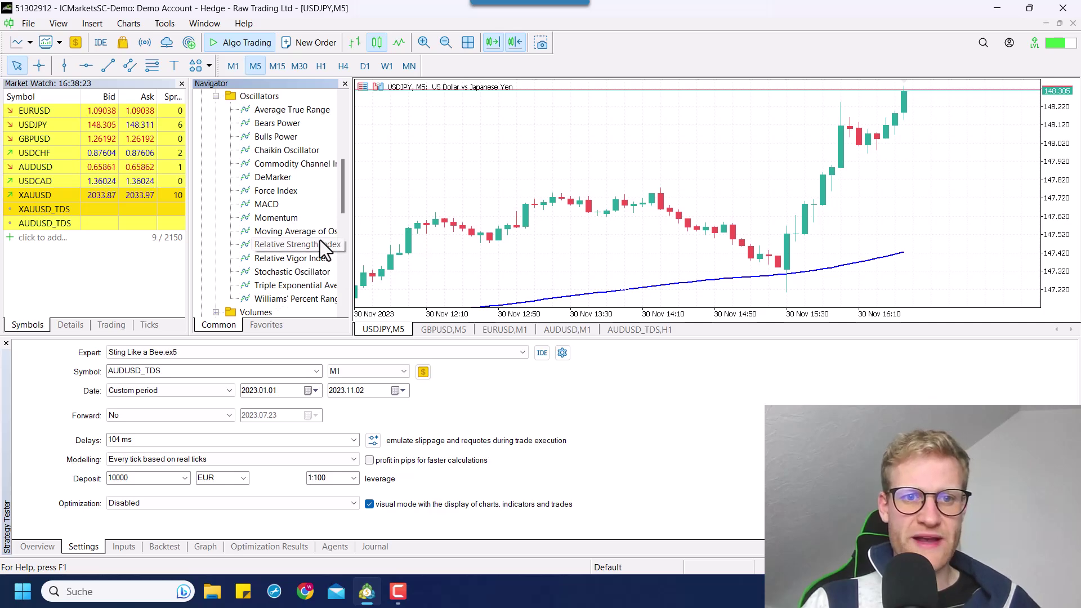
pyautogui.moveTo(327, 243); pyautogui.dragTo(552, 180)
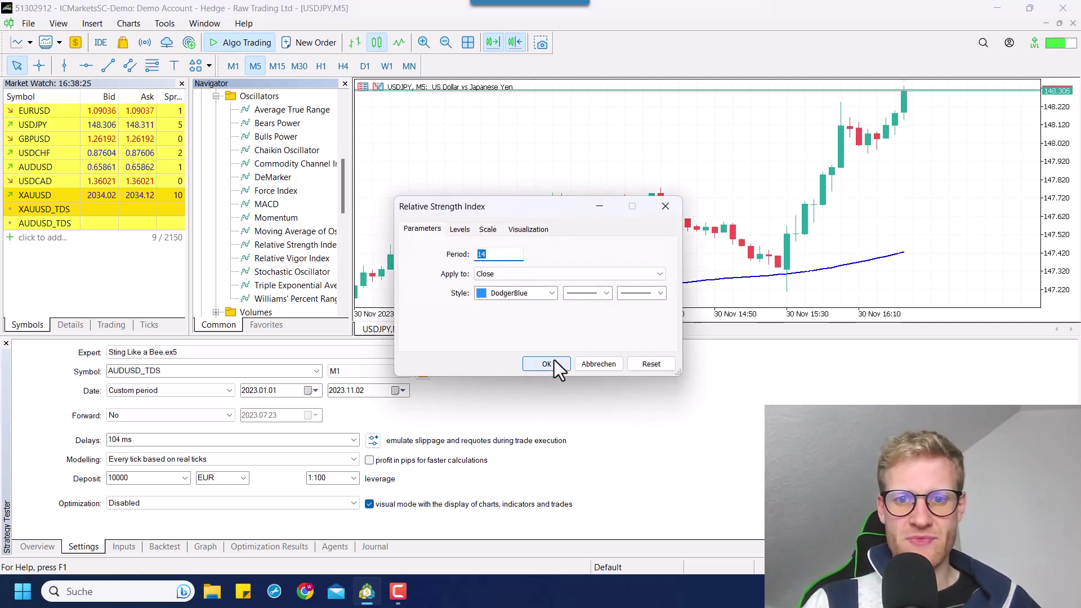
pyautogui.click(547, 363)
# Overwrite tester.tpl with the MA(100) and RSI(14) chart setup, then restart the visual backtest
pyautogui.rightClick(445, 150)
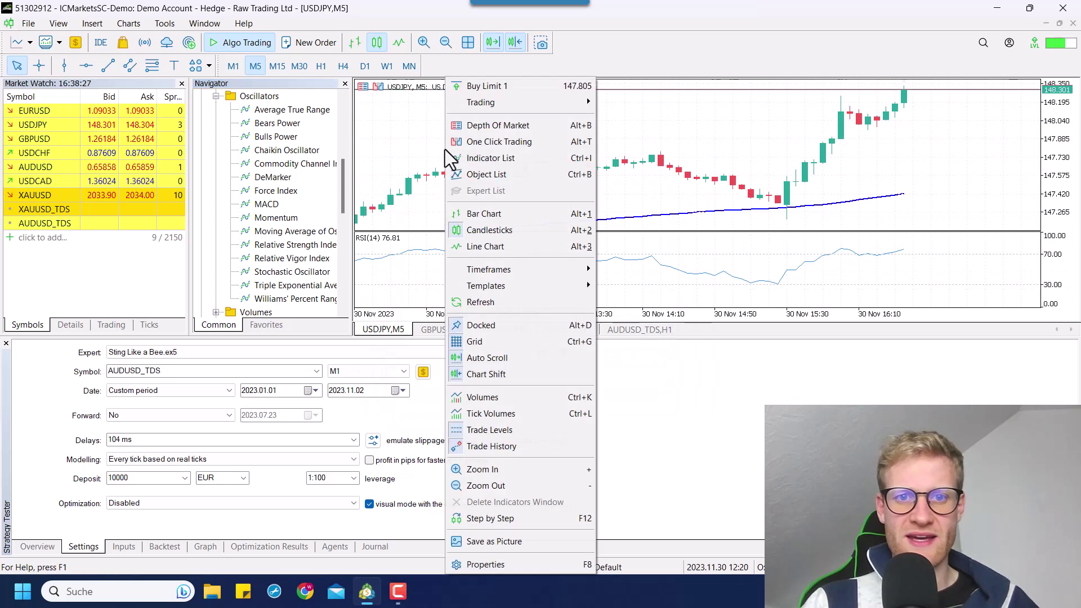
pyautogui.moveTo(529, 286)
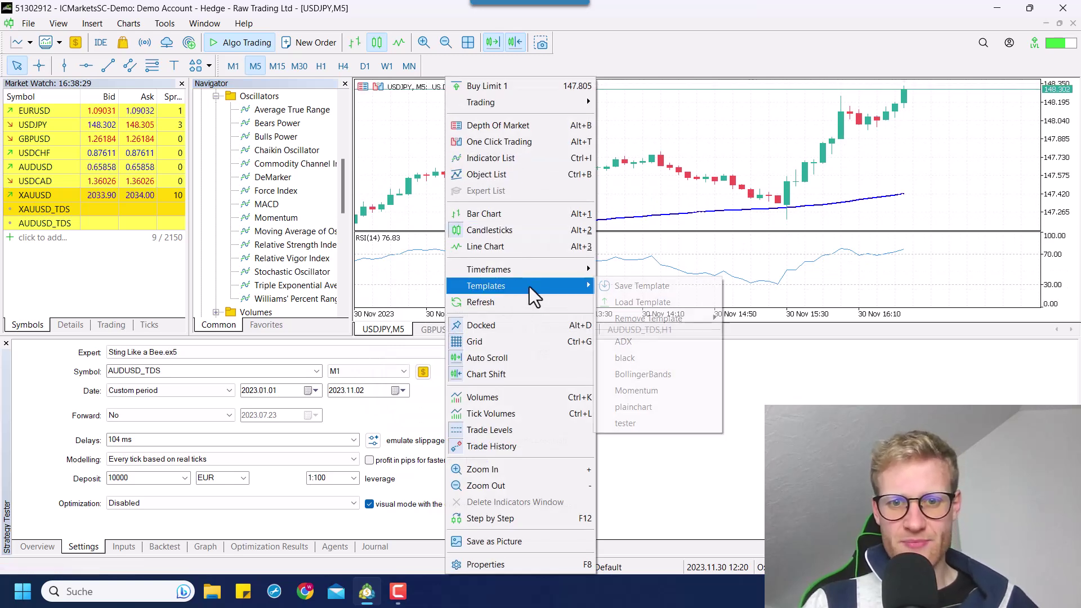
pyautogui.click(640, 284)
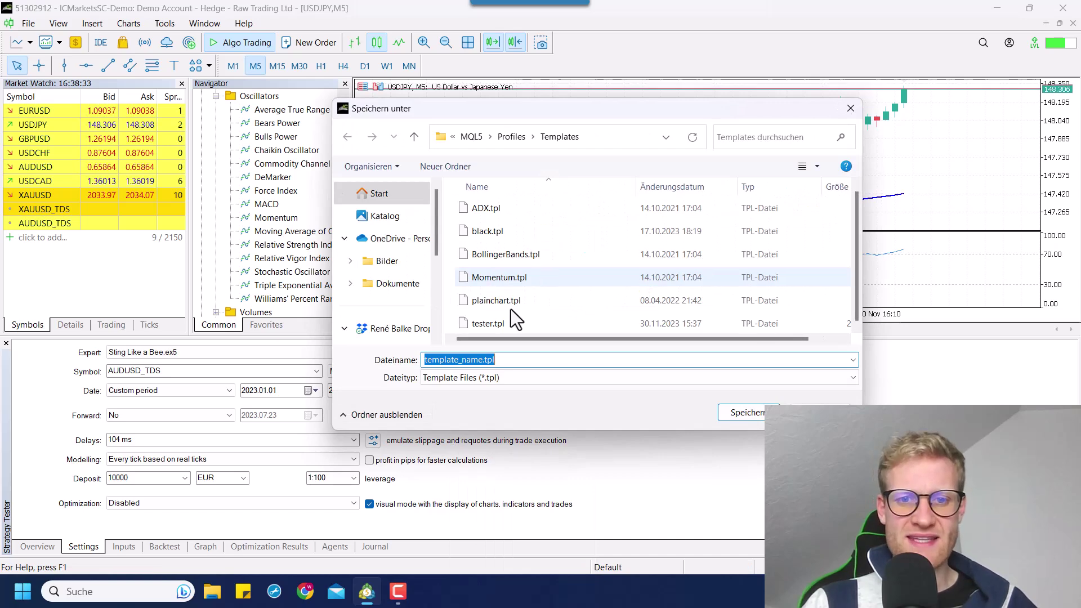
pyautogui.doubleClick(490, 324)
pyautogui.click(563, 295)
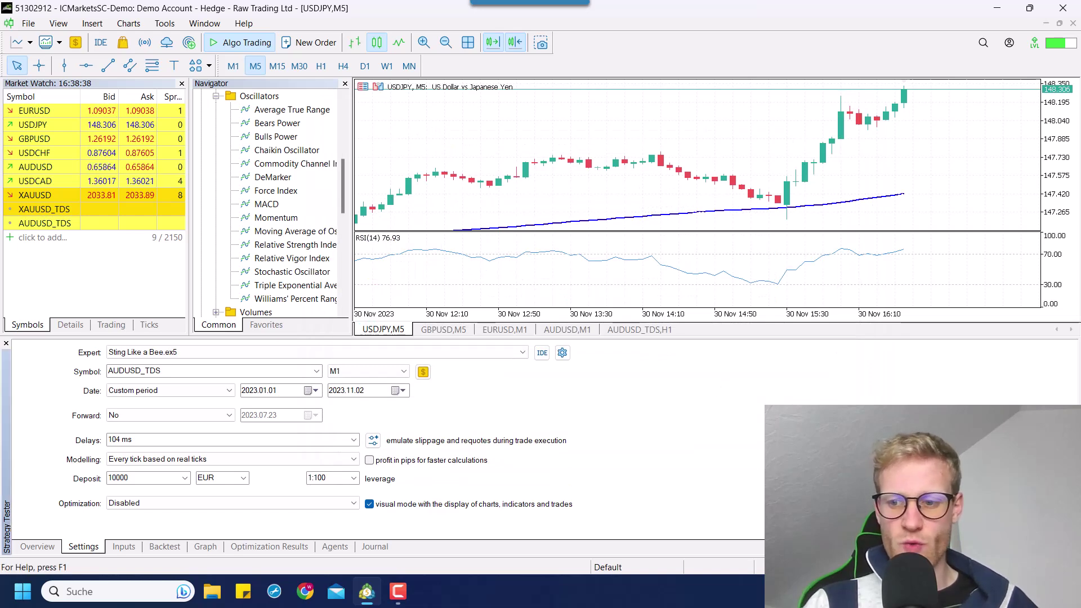
pyautogui.click(1039, 523)
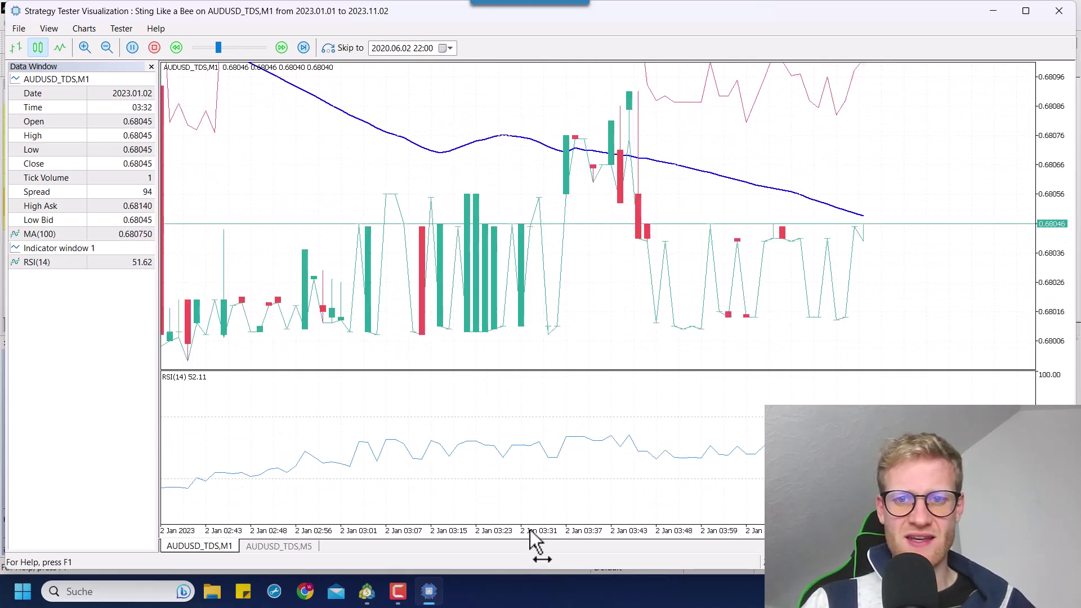
# Zoom the replay chart out to show more bars and speed up playback
pyautogui.moveTo(529, 529); pyautogui.dragTo(448, 528)
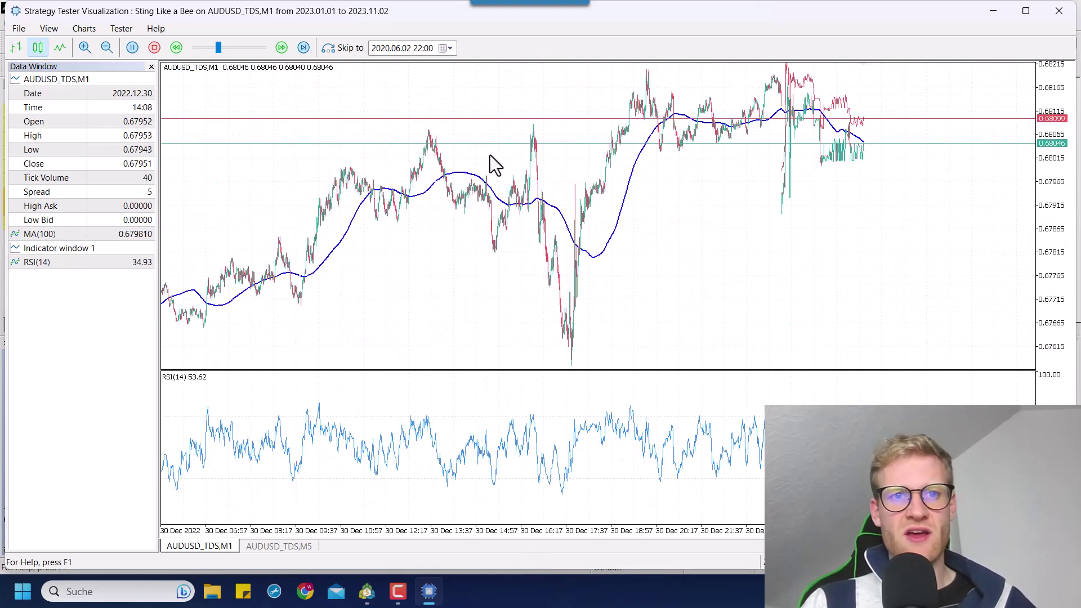
pyautogui.moveTo(218, 48); pyautogui.dragTo(249, 49)
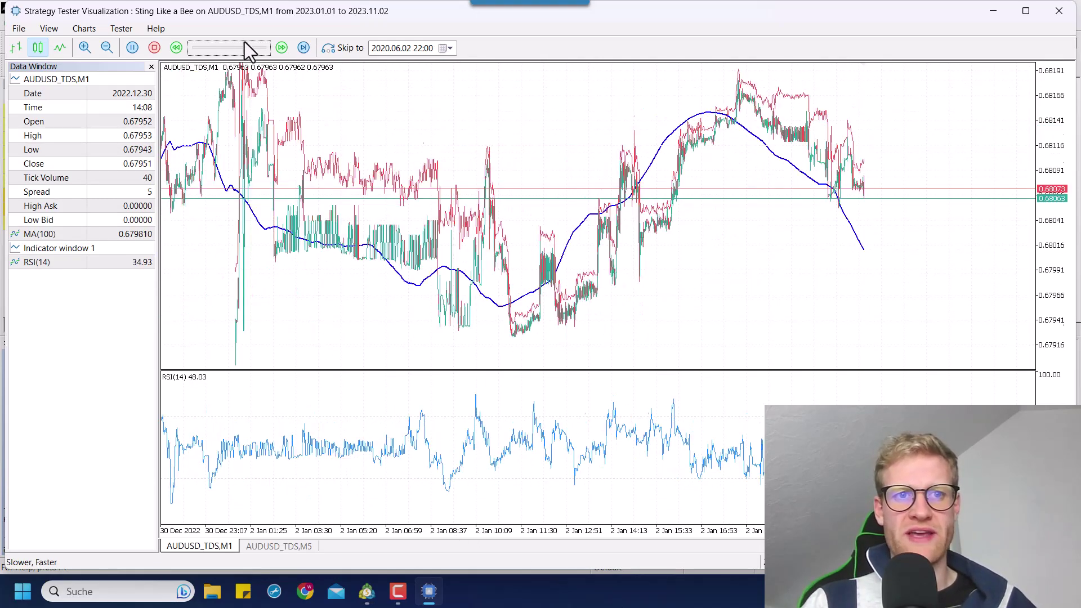